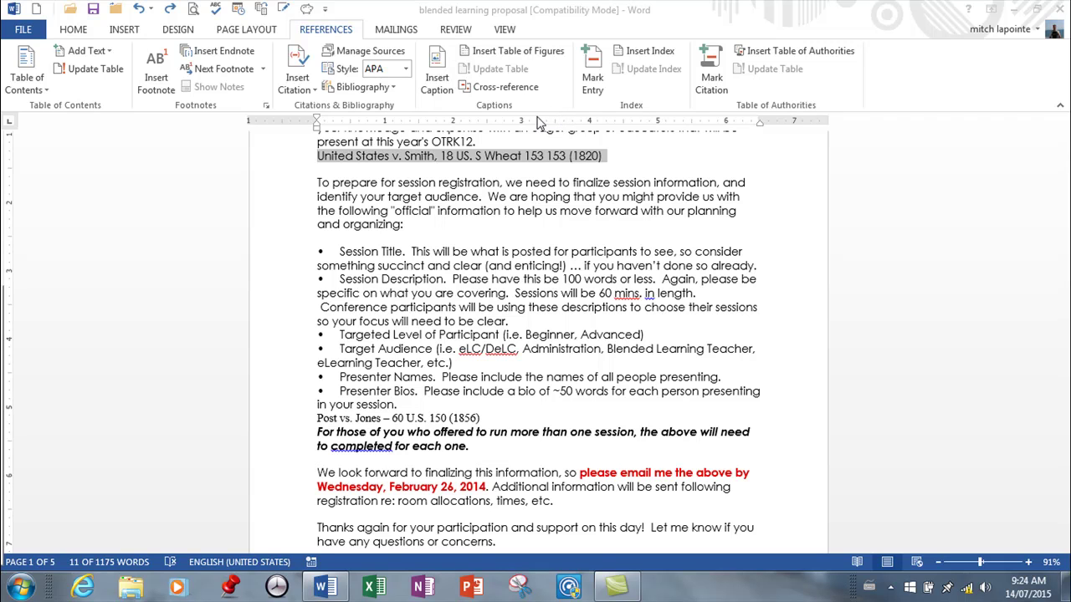
# - Select the full United States v. Smith citation line
pyautogui.scroll(2, 799, 216)
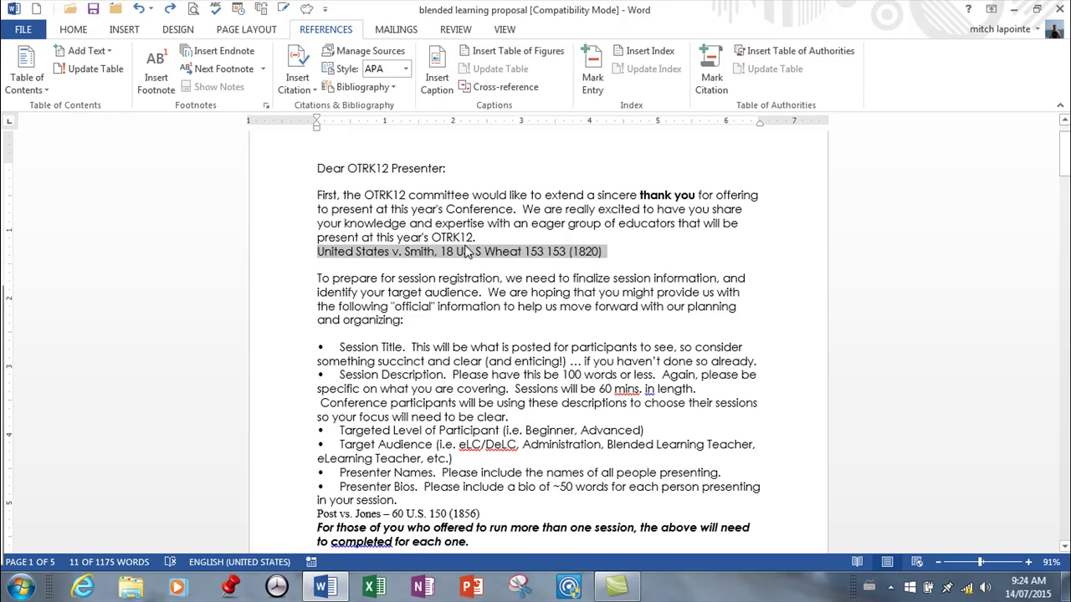
pyautogui.click(316, 243)
pyautogui.moveTo(317, 251); pyautogui.dragTo(606, 251)
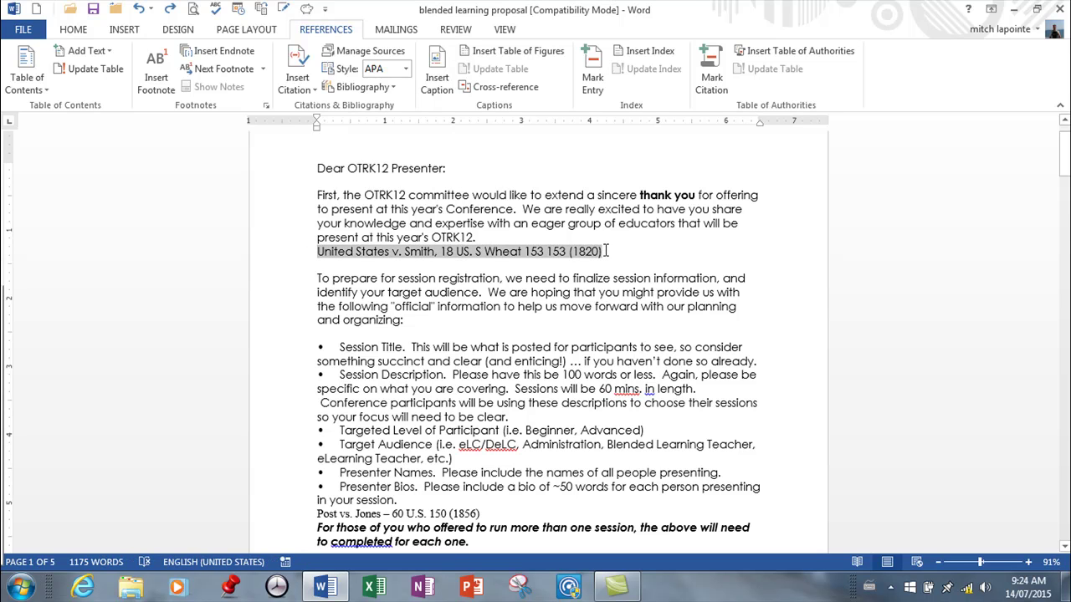
# - Open Mark Citation for it, keep Cases as the category, and select the short citation text
pyautogui.click(712, 79)
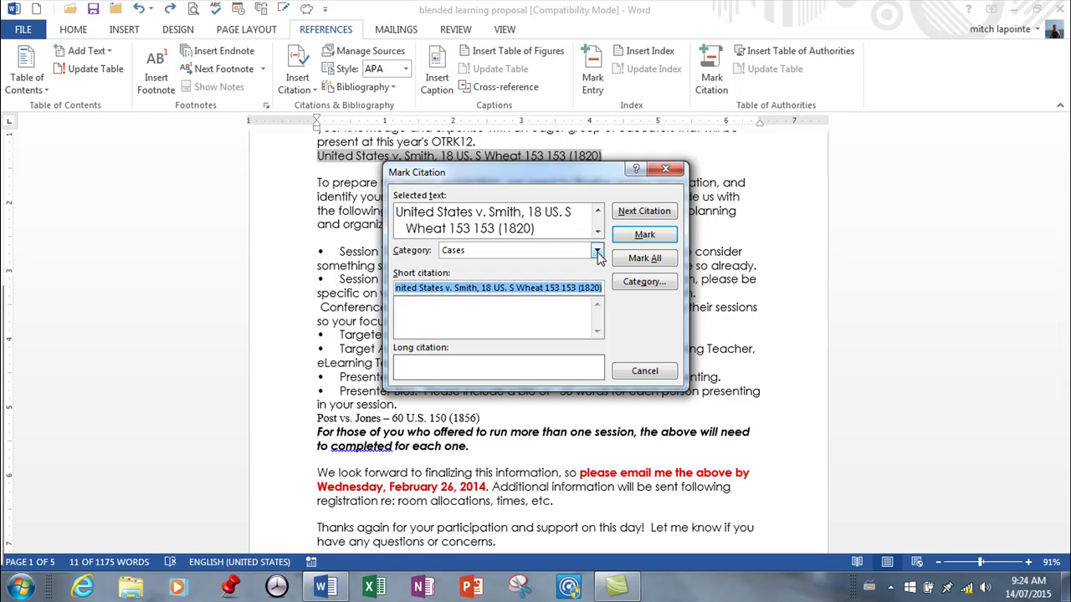
pyautogui.click(597, 253)
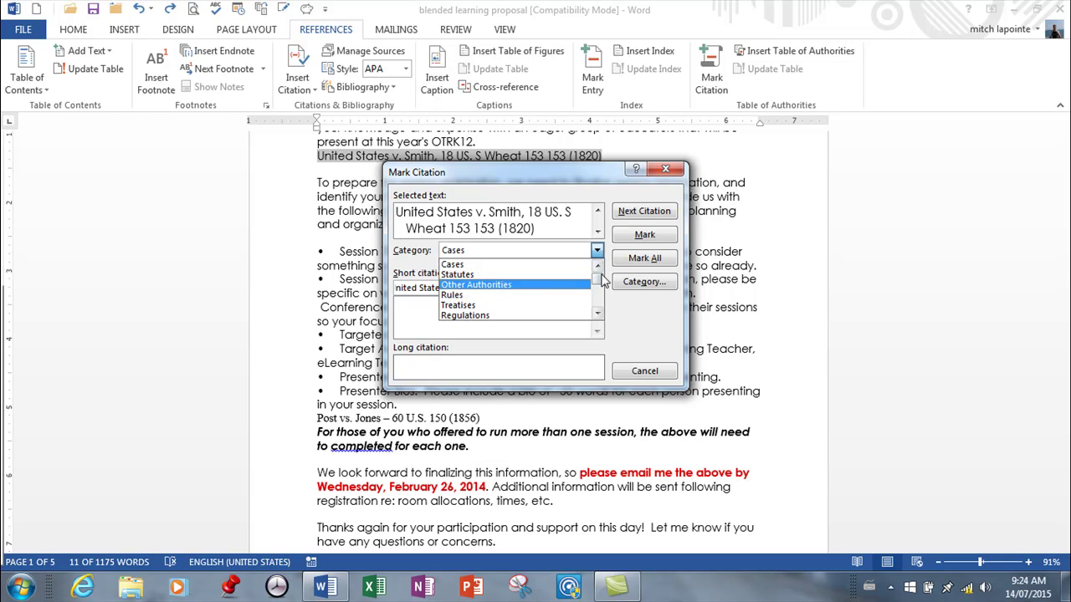
pyautogui.moveTo(602, 282)
pyautogui.mouseDown()
pyautogui.moveTo(603, 301)
pyautogui.moveTo(602, 266)
pyautogui.mouseUp()
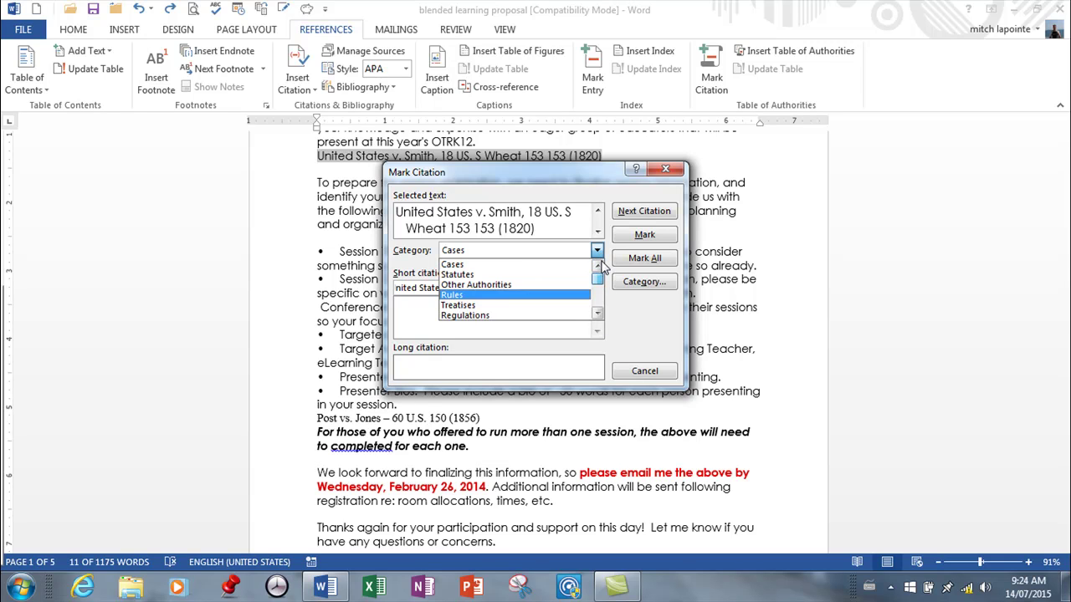
pyautogui.click(502, 265)
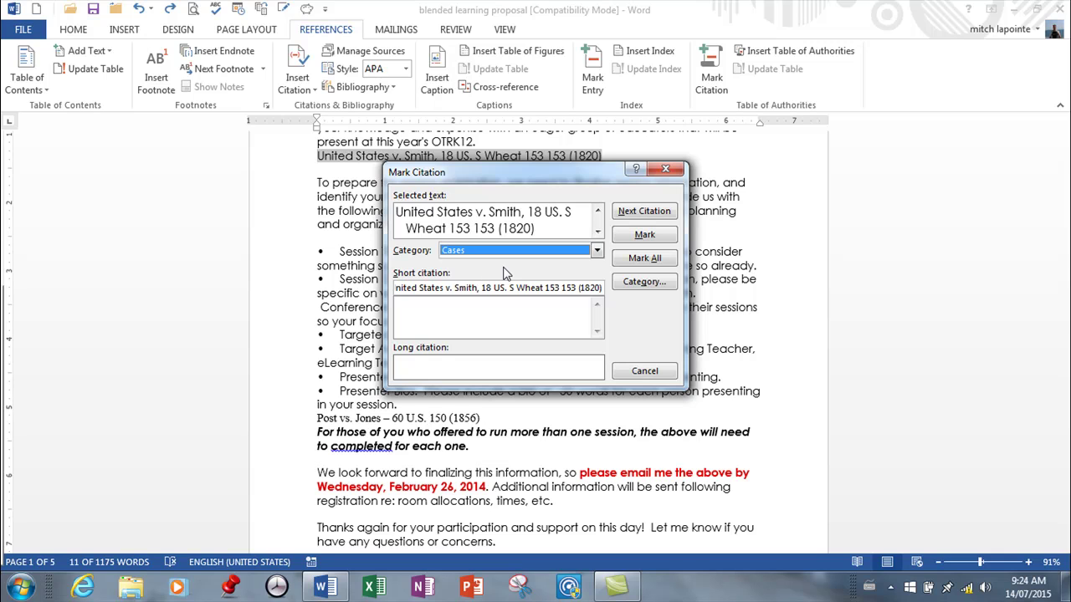
pyautogui.click(567, 292)
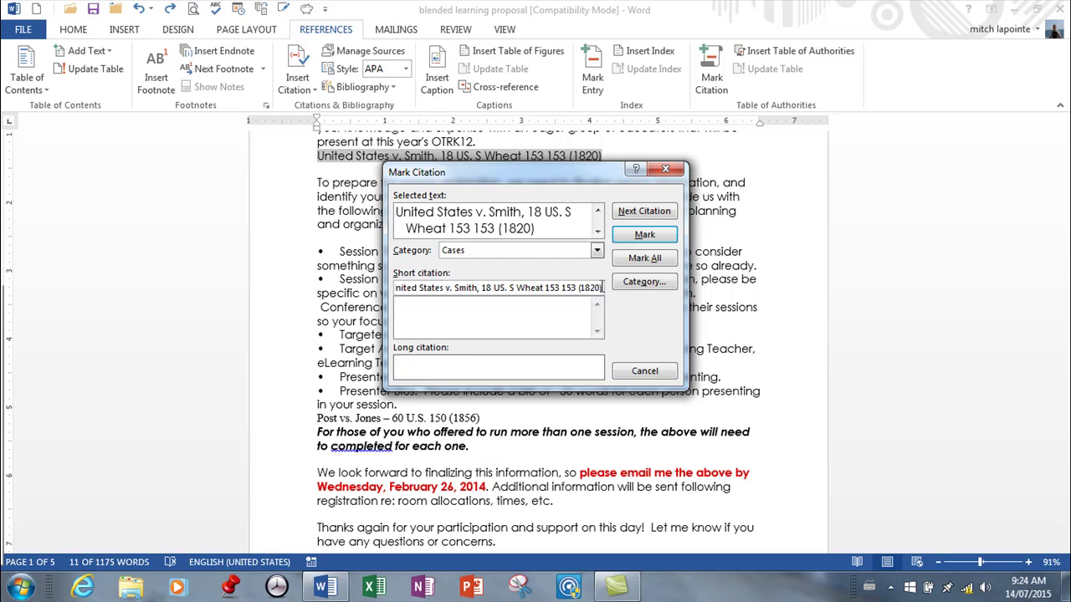
pyautogui.moveTo(604, 287); pyautogui.dragTo(380, 268)
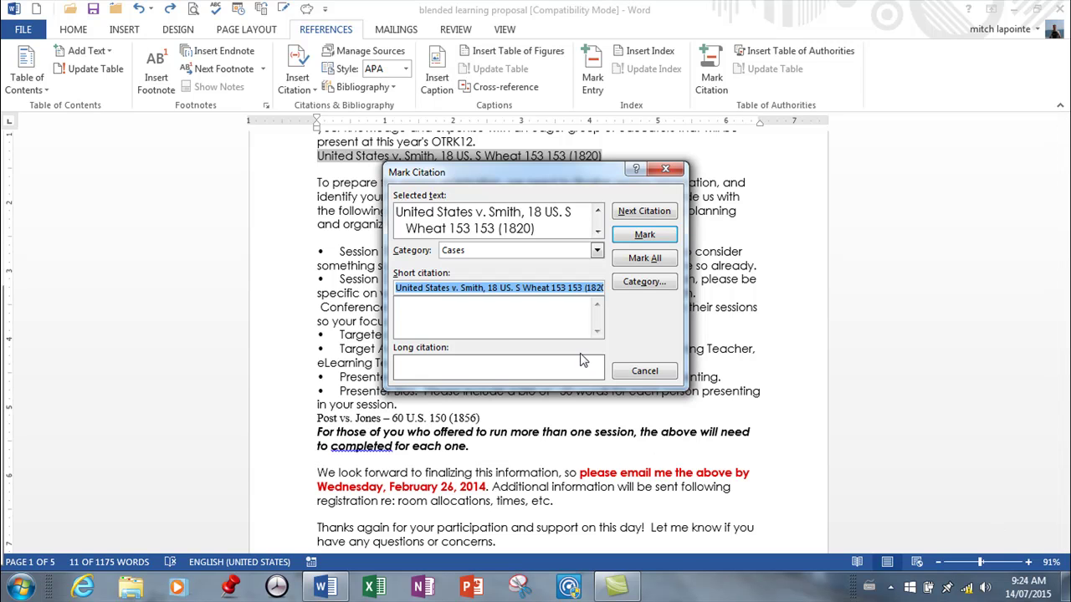
# - Replace the short citation with 'US vs Smith' and mark the citation
pyautogui.press('BackSpace')
pyautogui.press('BackSpace')
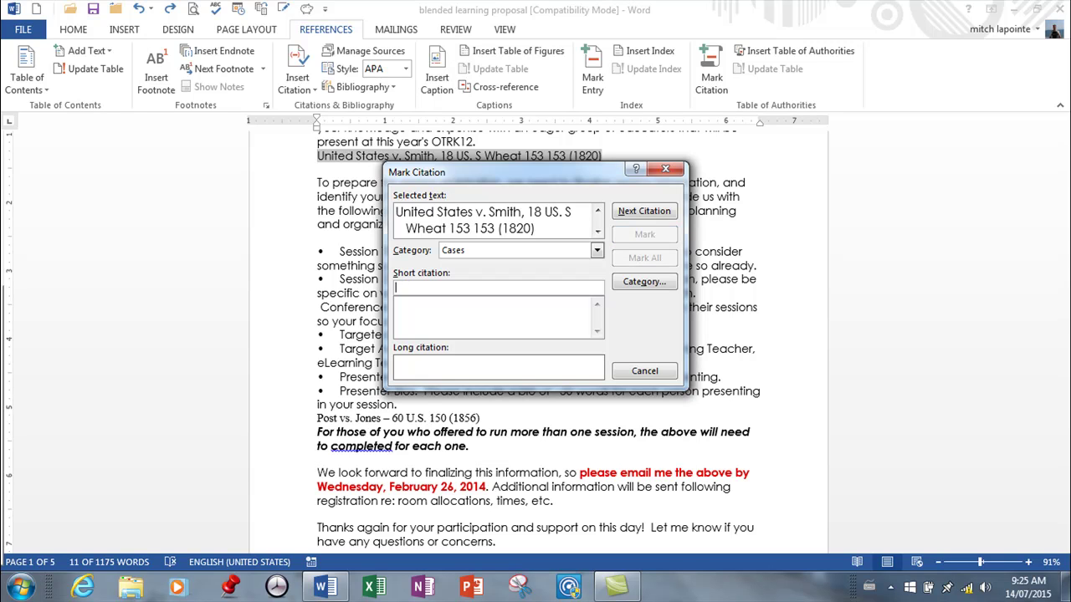
pyautogui.write('U')
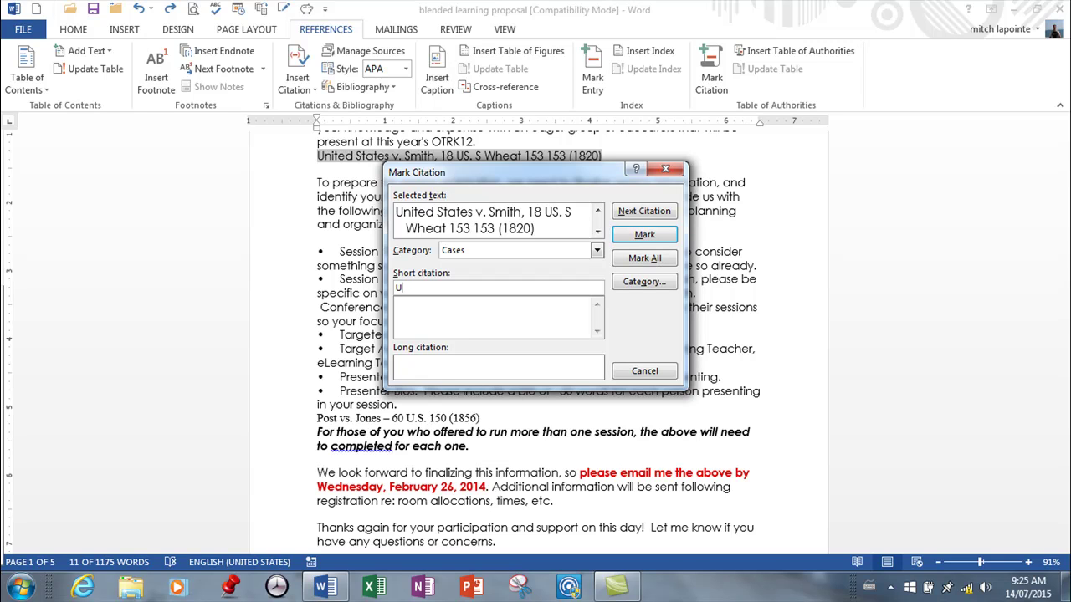
pyautogui.write('S vs Smith')
pyautogui.click(644, 236)
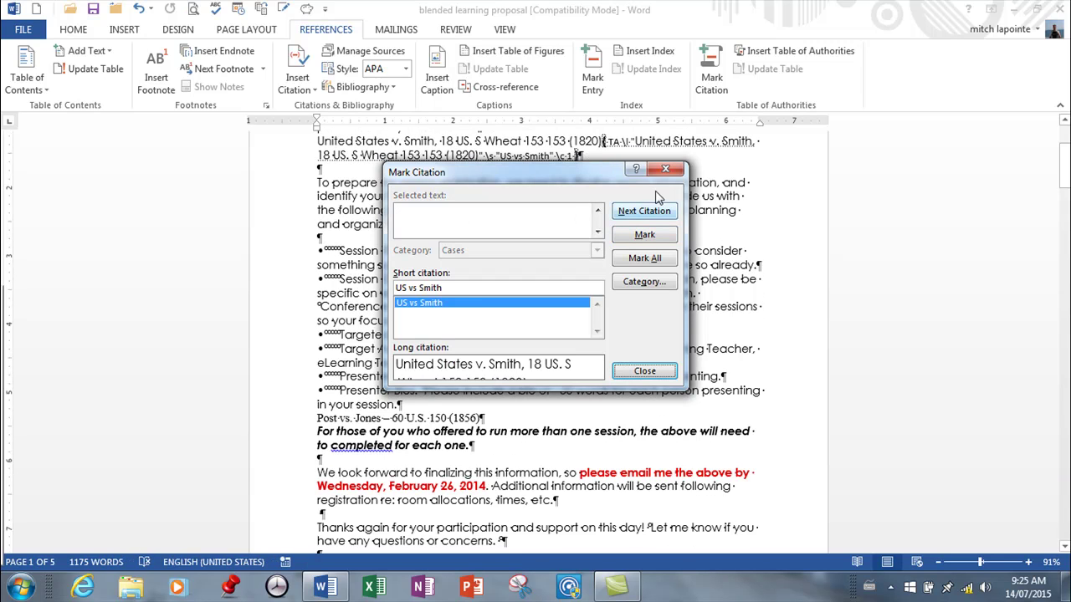
# - Close the Mark Citation dialog and scroll through the letter to review its case citations
pyautogui.click(669, 173)
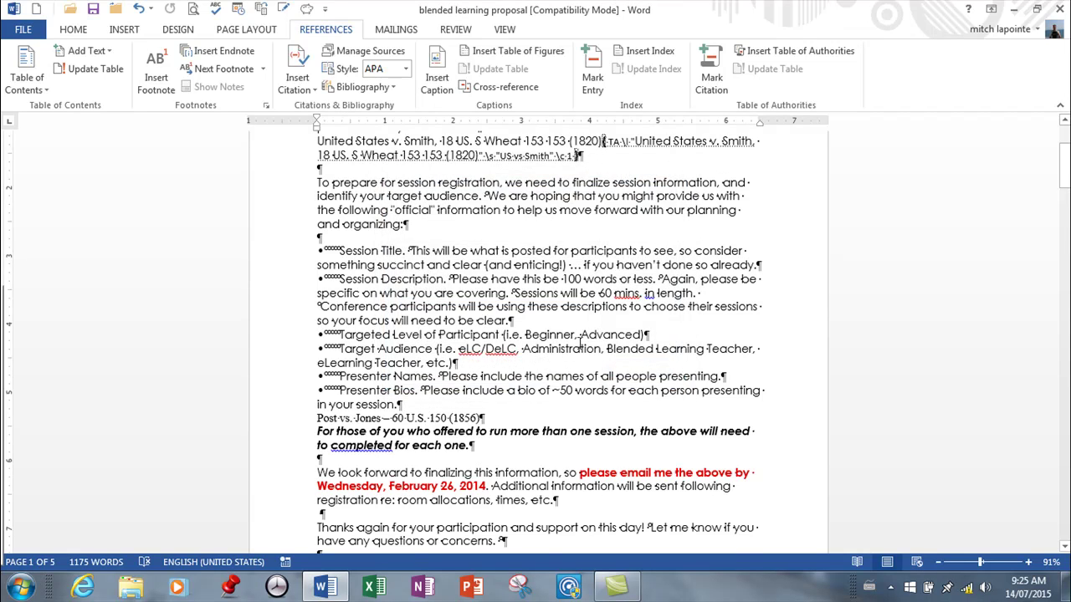
pyautogui.scroll(2, 442, 374)
pyautogui.scroll(3, 442, 374)
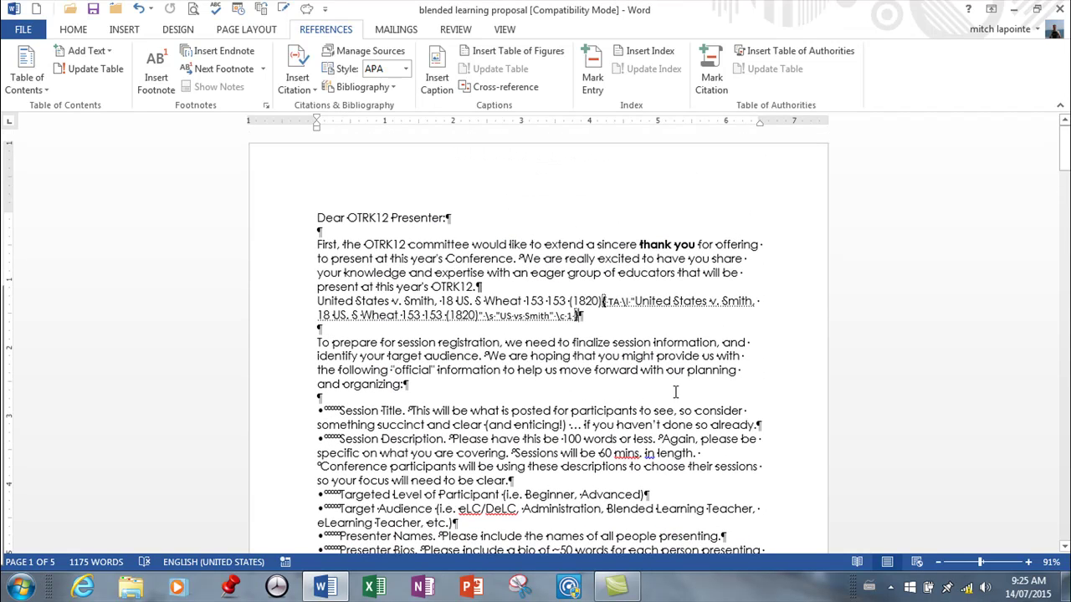
pyautogui.scroll(-3, 456, 328)
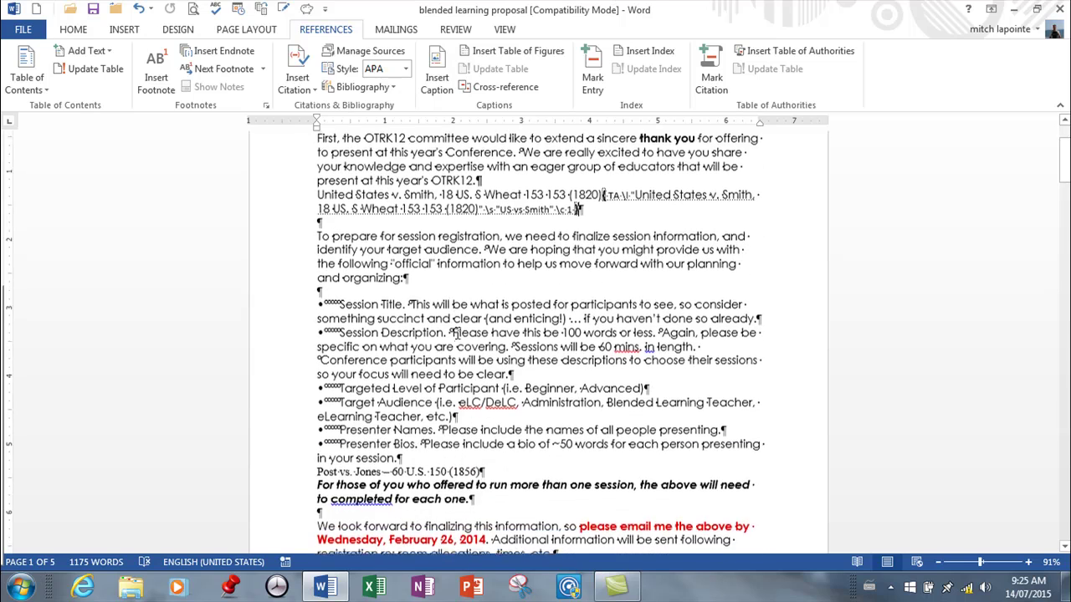
pyautogui.scroll(-3, 456, 339)
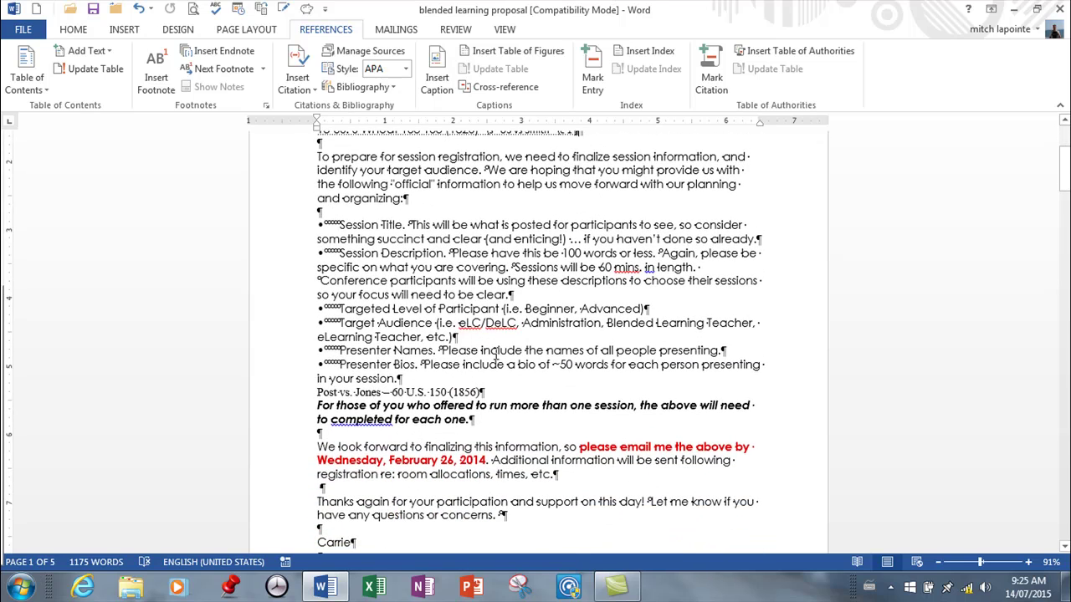
pyautogui.scroll(-3, 294, 406)
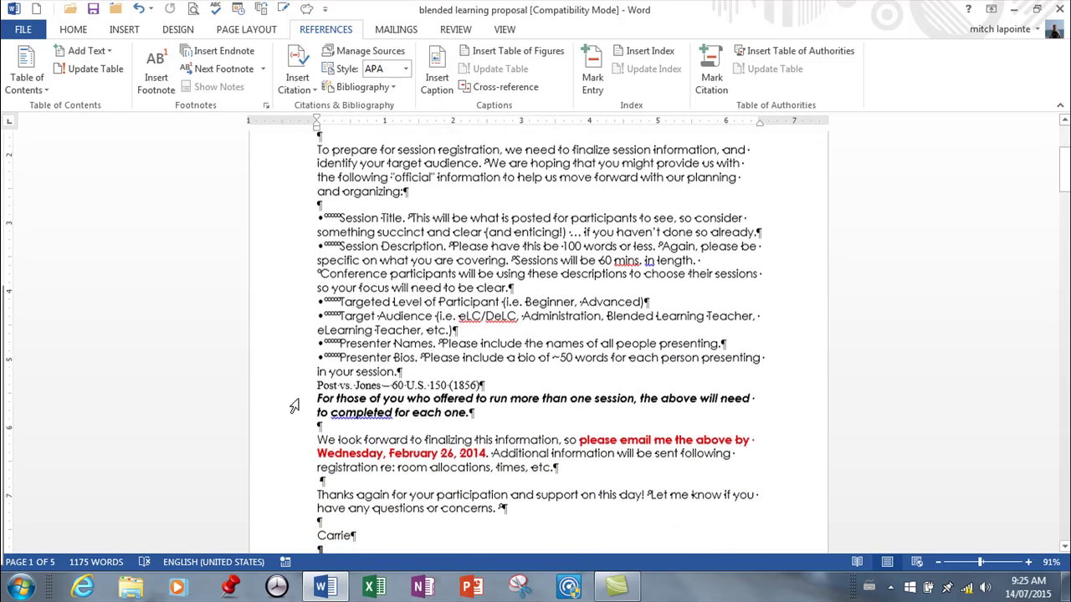
pyautogui.scroll(-5, 295, 407)
pyautogui.scroll(6, 296, 406)
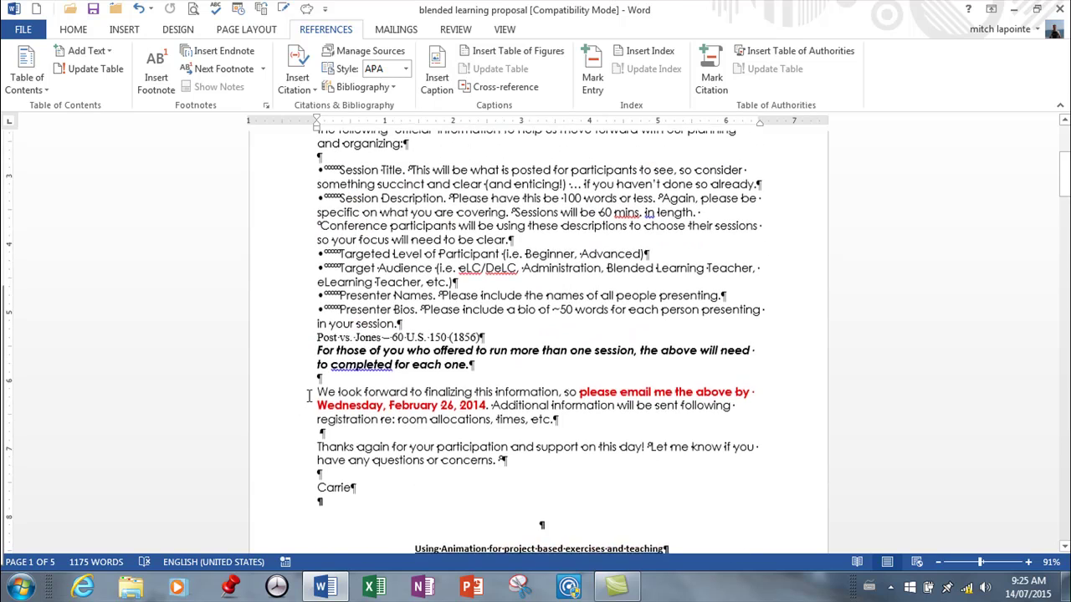
pyautogui.scroll(3, 307, 396)
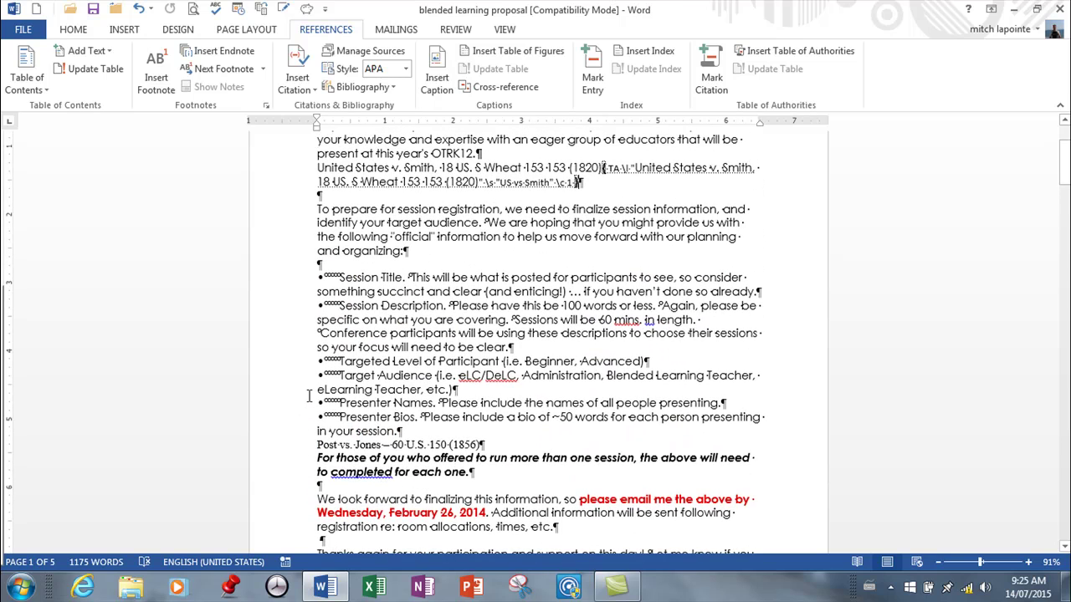
pyautogui.scroll(1, 308, 397)
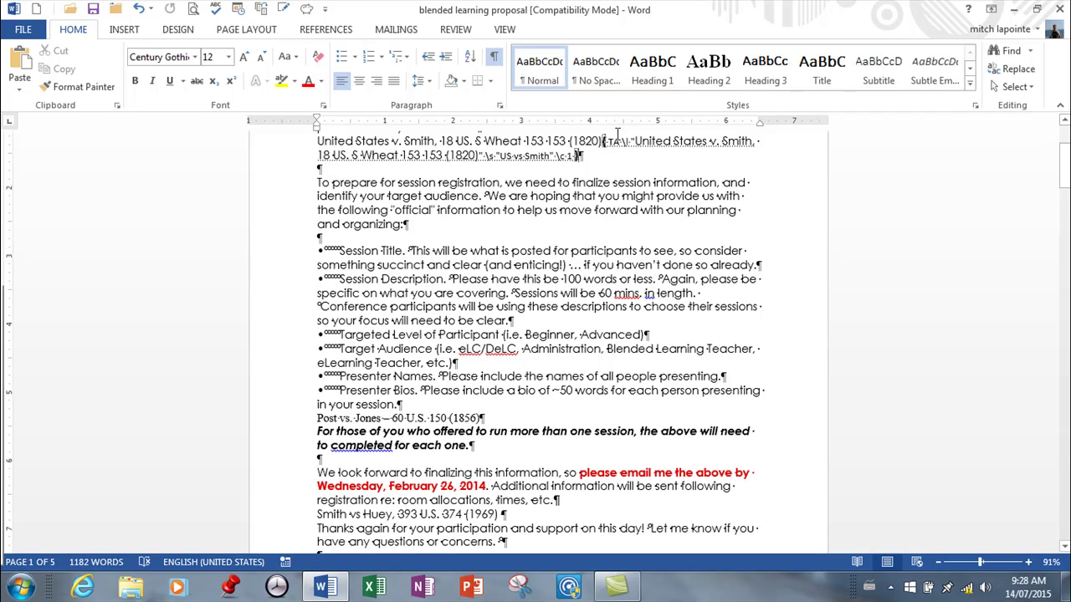
# - Toggle formatting marks off and on, then open Mark Citation for the Post vs. Jones line
pyautogui.click(495, 58)
pyautogui.click(496, 58)
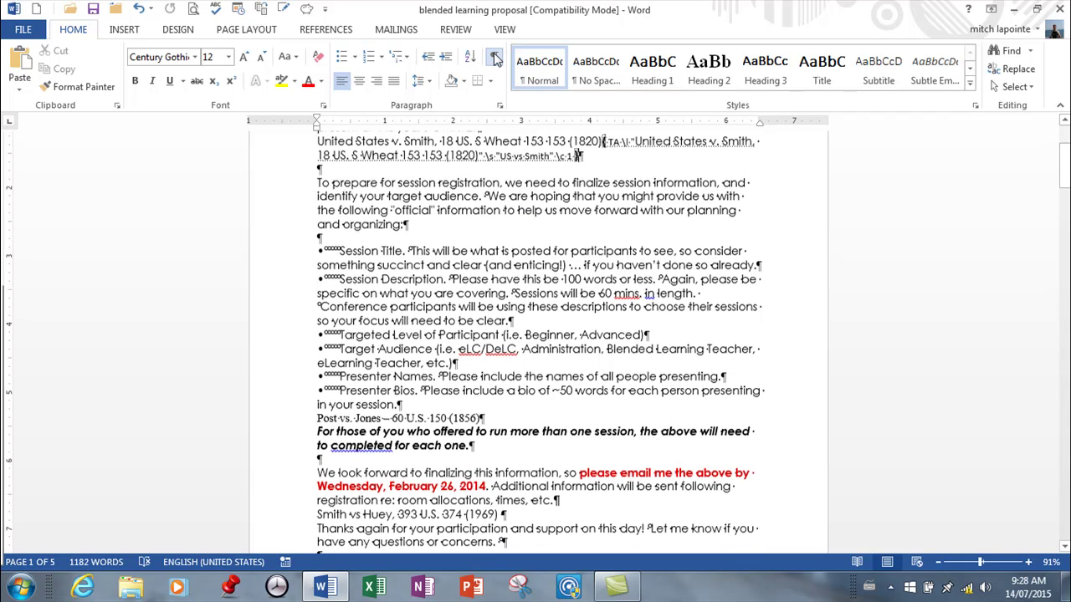
pyautogui.click(286, 418)
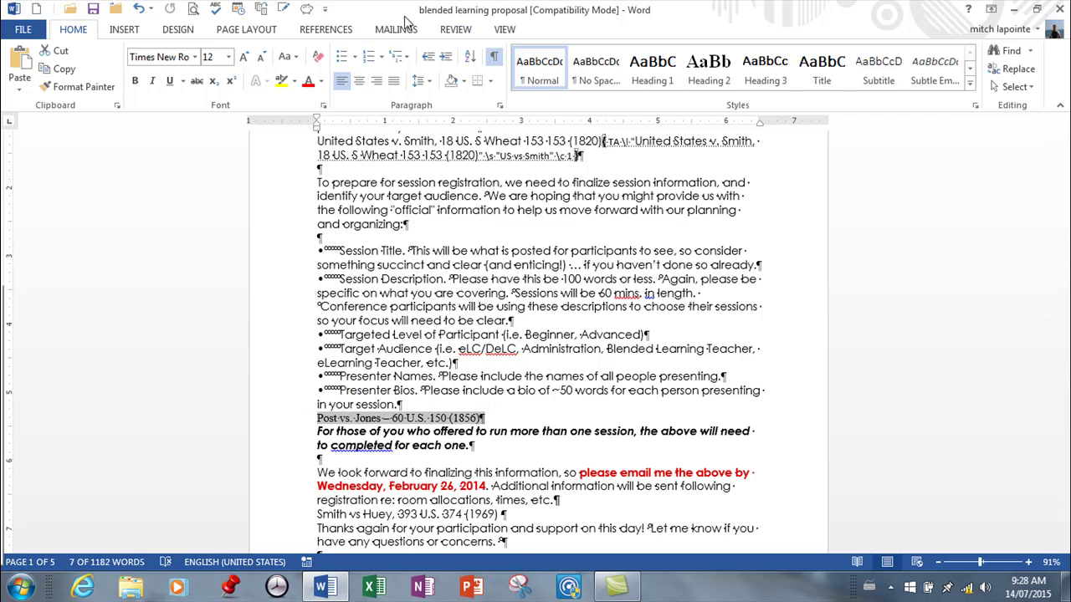
pyautogui.click(325, 29)
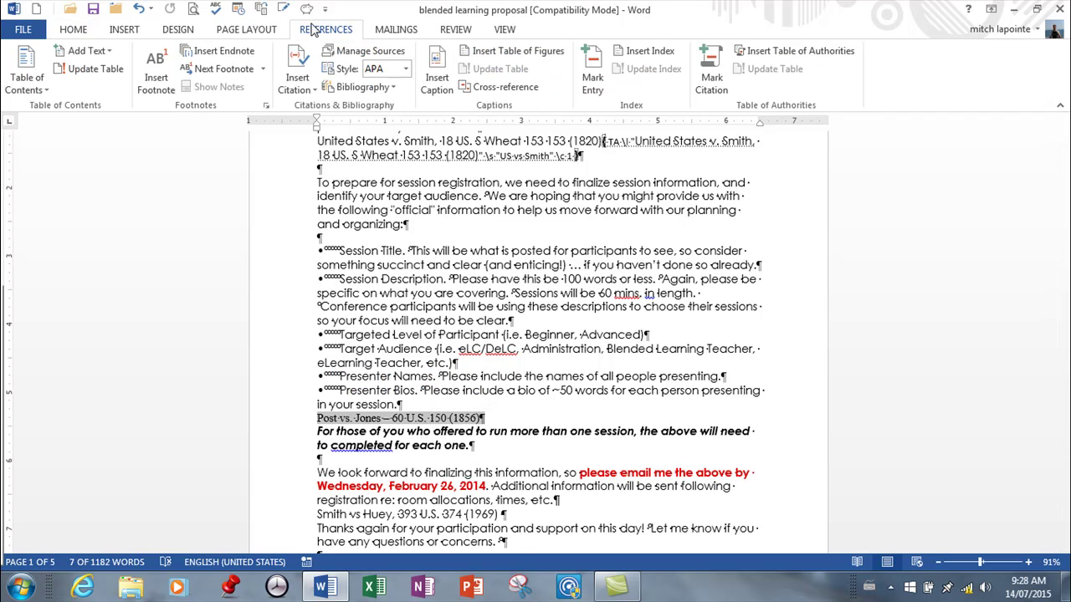
pyautogui.click(711, 77)
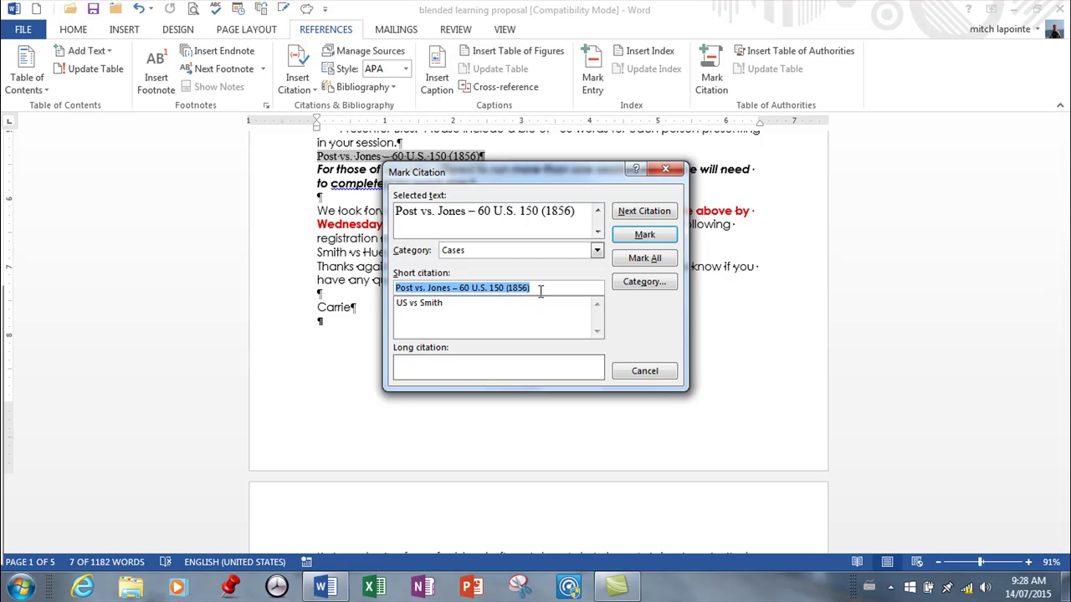
# - Trim the short citation to 'Post vs. Jones', mark it, and close the dialog
pyautogui.click(538, 291)
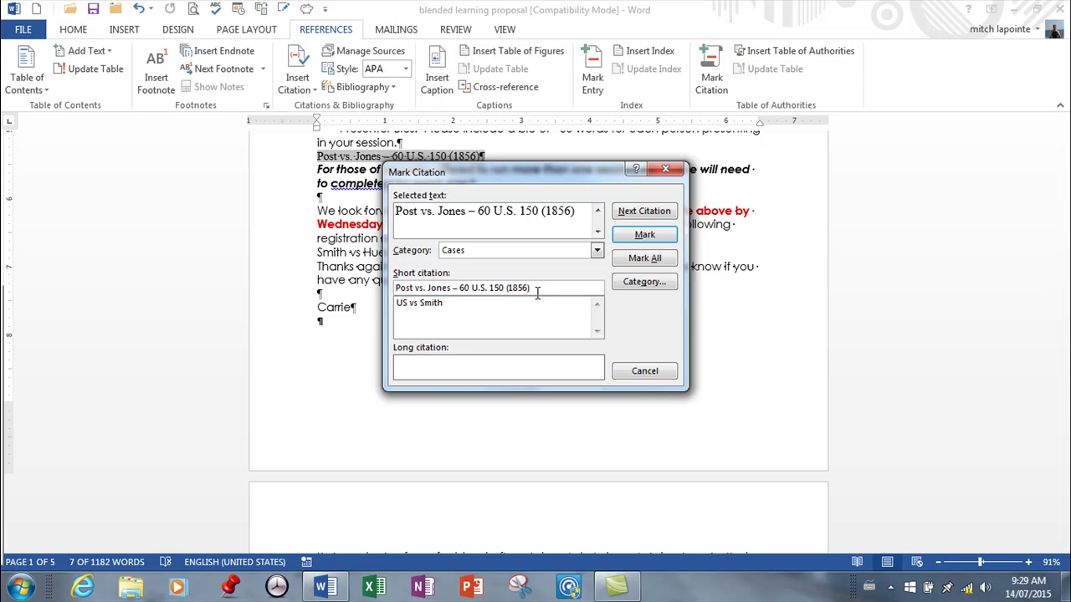
pyautogui.press('BackSpace')
pyautogui.press('BackSpace')
pyautogui.press('BackSpace')
pyautogui.press('BackSpace')
pyautogui.press('BackSpace')
pyautogui.press('BackSpace')
pyautogui.press('BackSpace')
pyautogui.press('BackSpace')
pyautogui.press('BackSpace')
pyautogui.press('BackSpace')
pyautogui.press('BackSpace')
pyautogui.press('BackSpace')
pyautogui.press('BackSpace')
pyautogui.press('BackSpace')
pyautogui.press('BackSpace')
pyautogui.press('BackSpace')
pyautogui.press('BackSpace')
pyautogui.press('BackSpace')
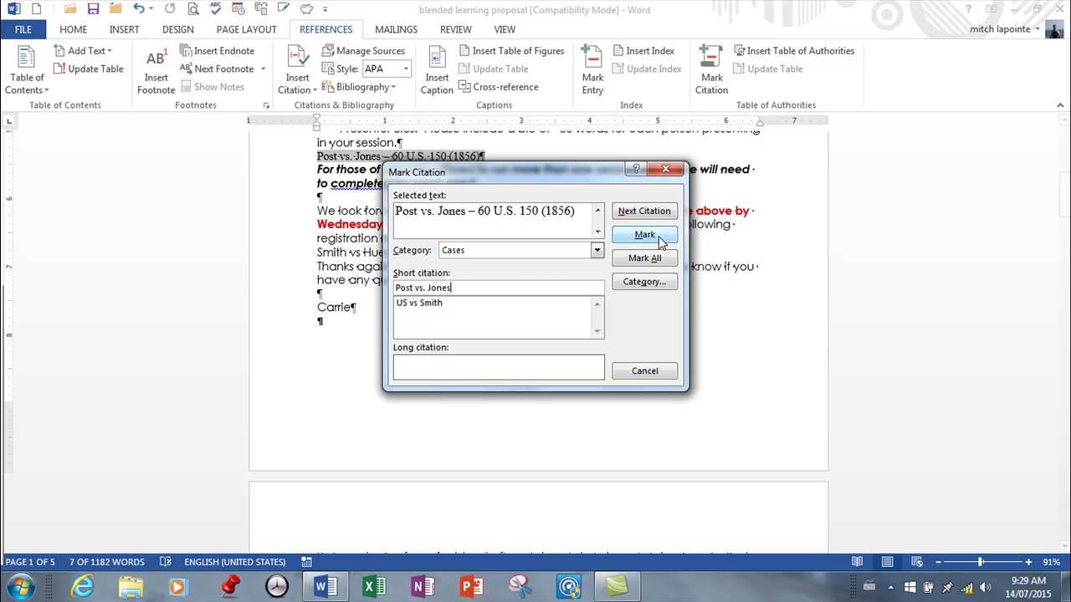
pyautogui.click(645, 236)
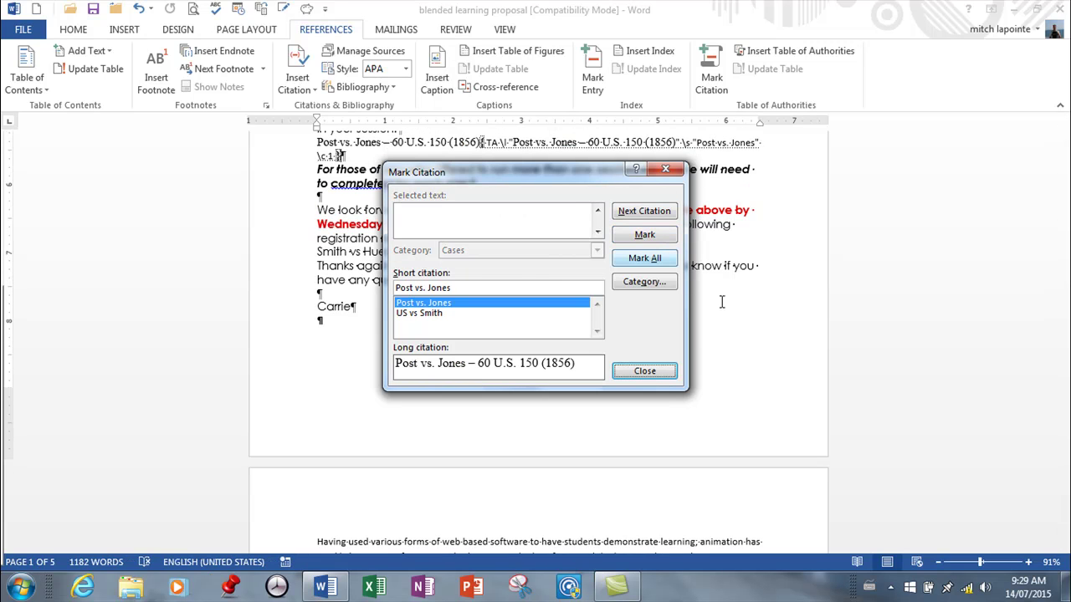
pyautogui.click(649, 372)
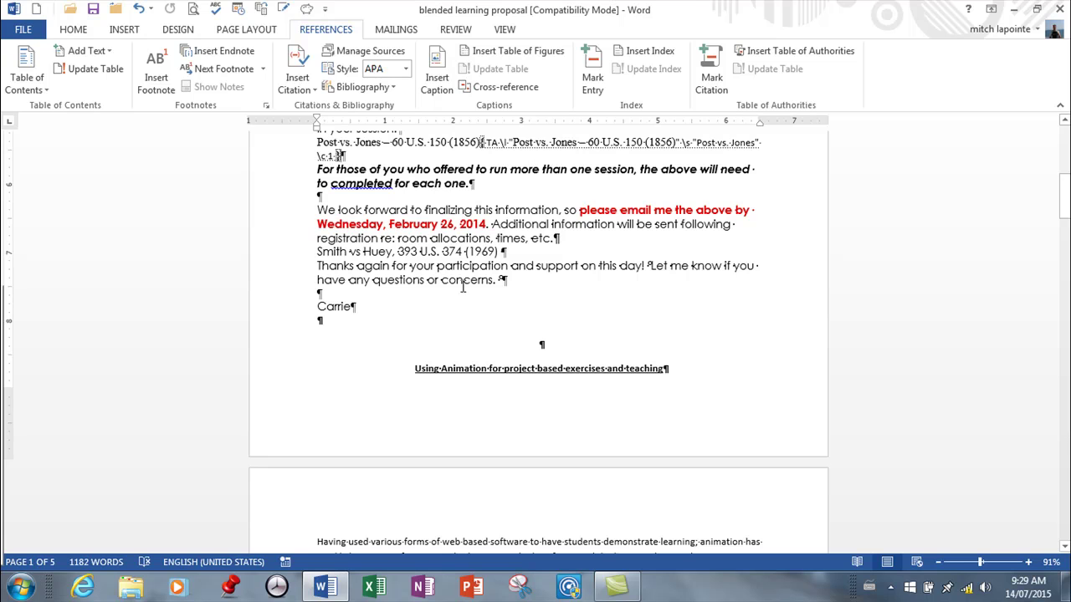
pyautogui.scroll(-3, 452, 289)
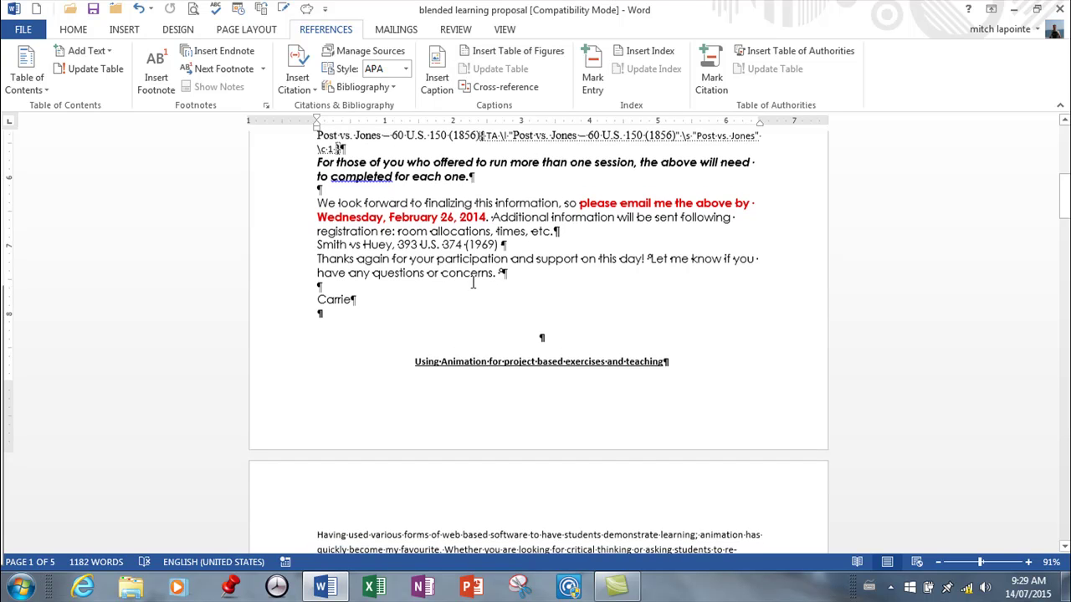
pyautogui.scroll(3, 473, 285)
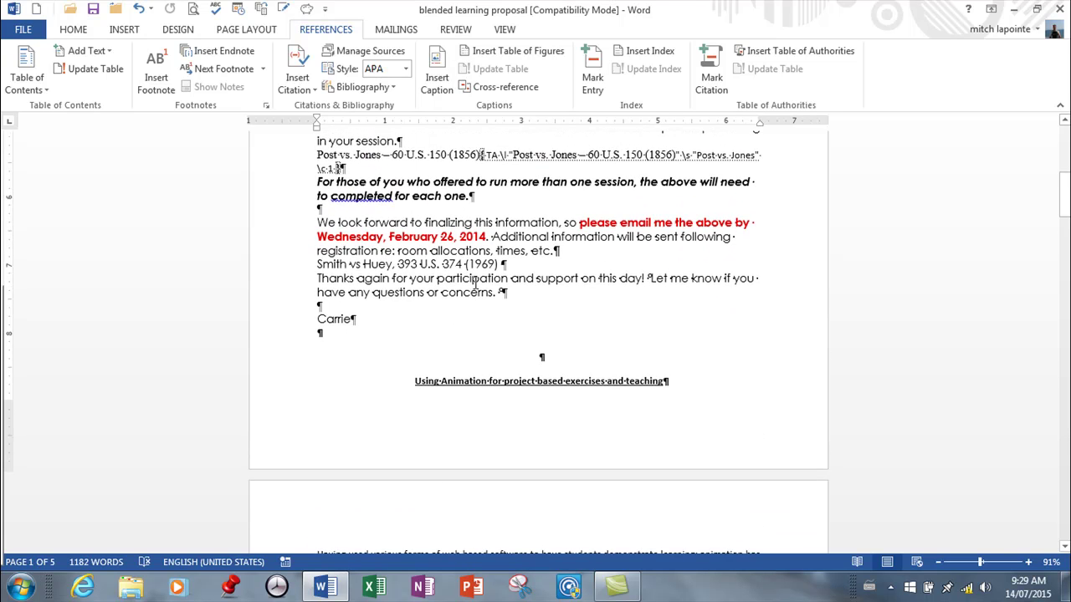
# - Mark the Smith vs Huey, 393 U.S. 374 (1969) line with its short citation trimmed to 'Smith vs Huey'
pyautogui.moveTo(318, 262); pyautogui.dragTo(506, 264)
pyautogui.click(711, 77)
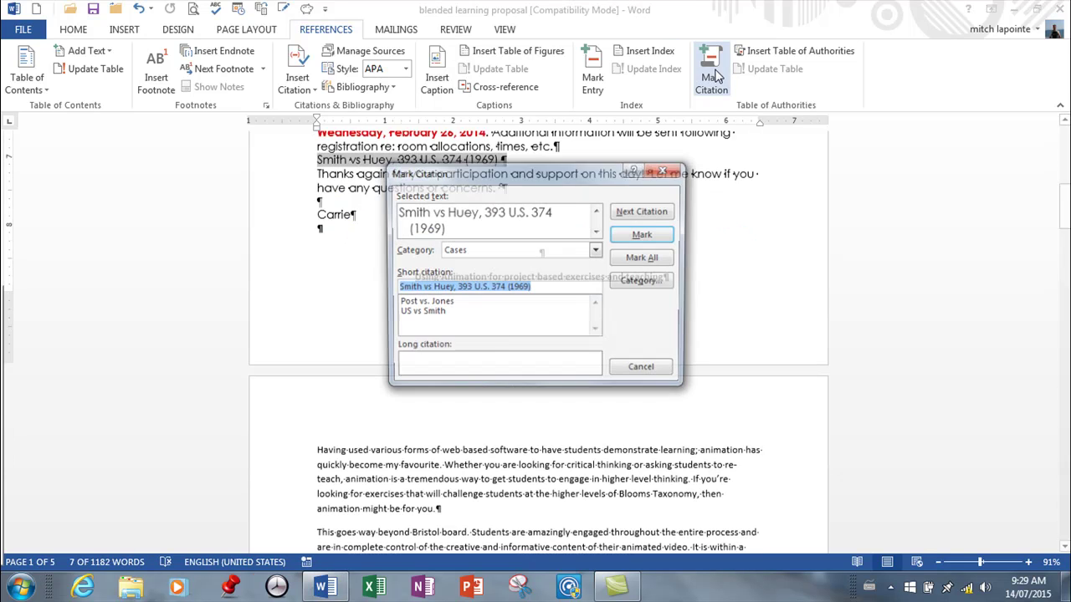
pyautogui.click(527, 287)
pyautogui.press('BackSpace')
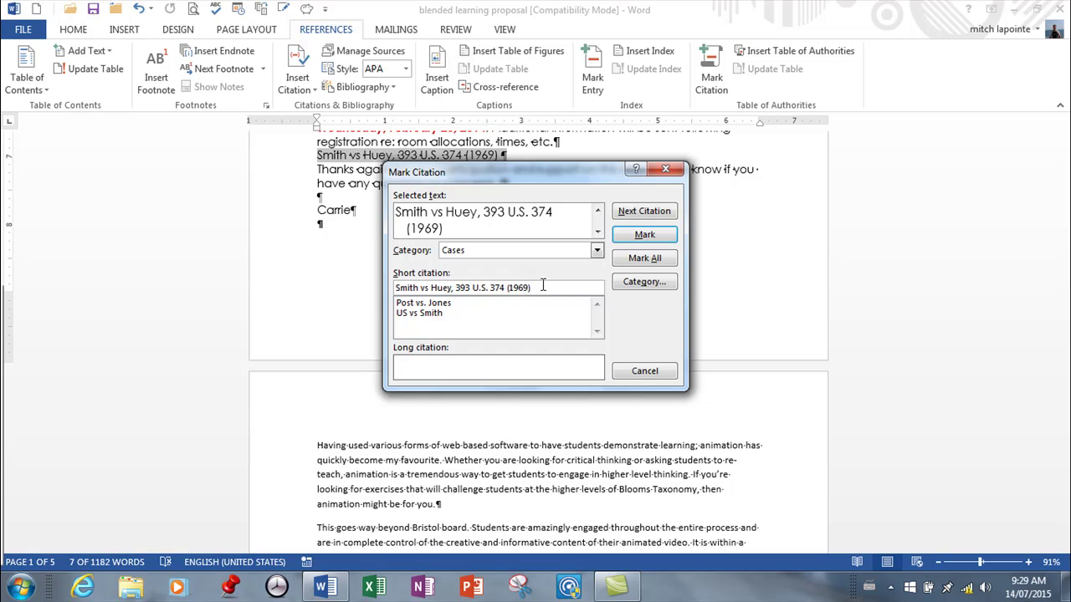
pyautogui.press('BackSpace')
pyautogui.press('BackSpace')
pyautogui.press('BackSpace')
pyautogui.press('BackSpace')
pyautogui.press('BackSpace')
pyautogui.press('BackSpace')
pyautogui.press('BackSpace')
pyautogui.press('BackSpace')
pyautogui.press('BackSpace')
pyautogui.press('BackSpace')
pyautogui.press('BackSpace')
pyautogui.press('BackSpace')
pyautogui.press('BackSpace')
pyautogui.press('BackSpace')
pyautogui.press('BackSpace')
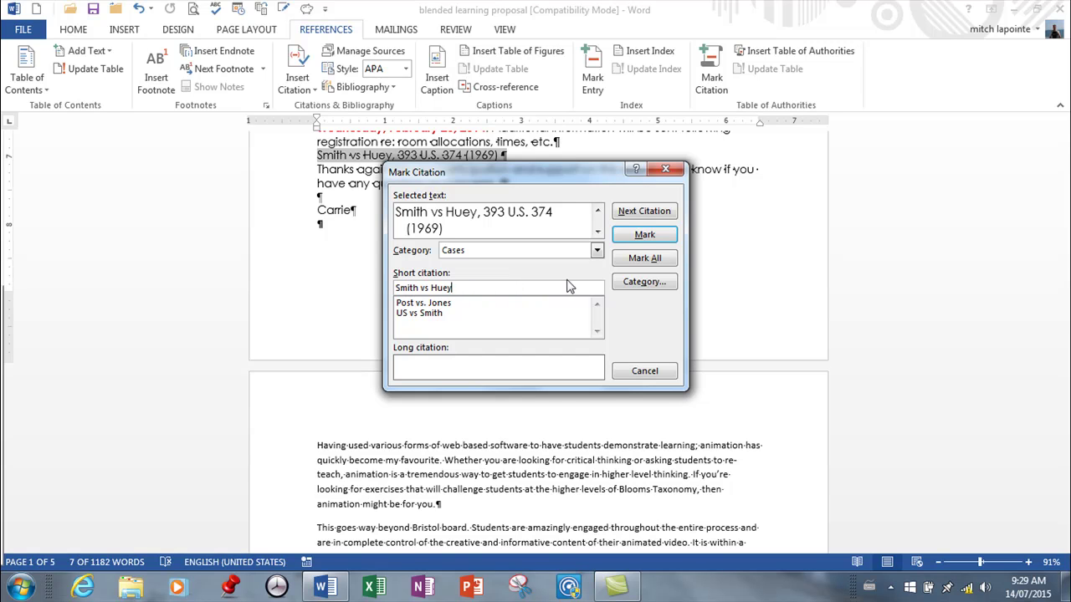
pyautogui.click(643, 239)
pyautogui.click(649, 371)
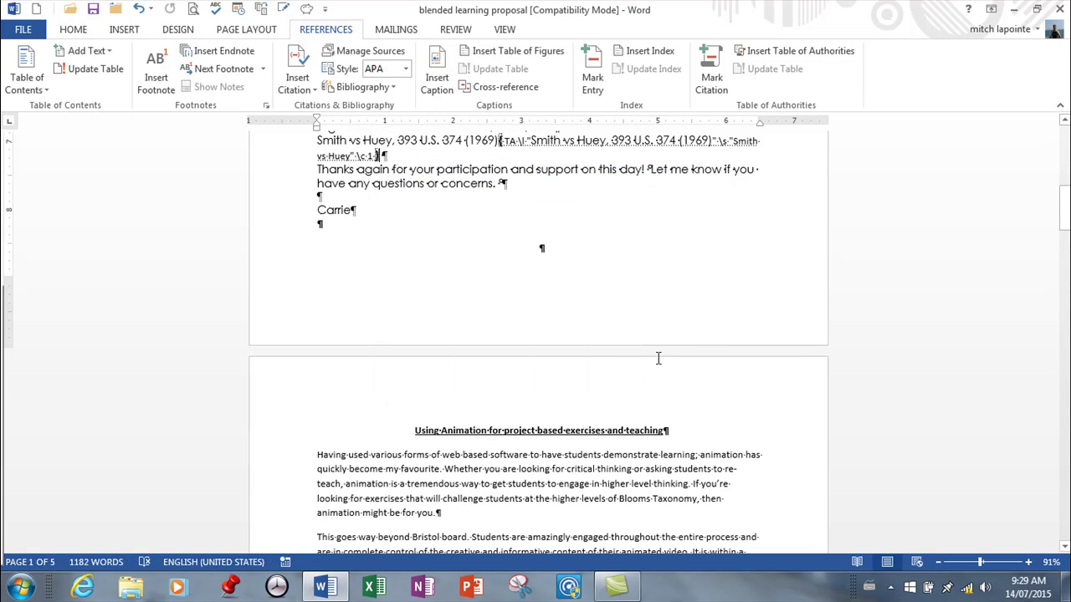
# - Go to the end of the document on page 5 and add blank paragraphs after the Session Description
pyautogui.scroll(3, 662, 357)
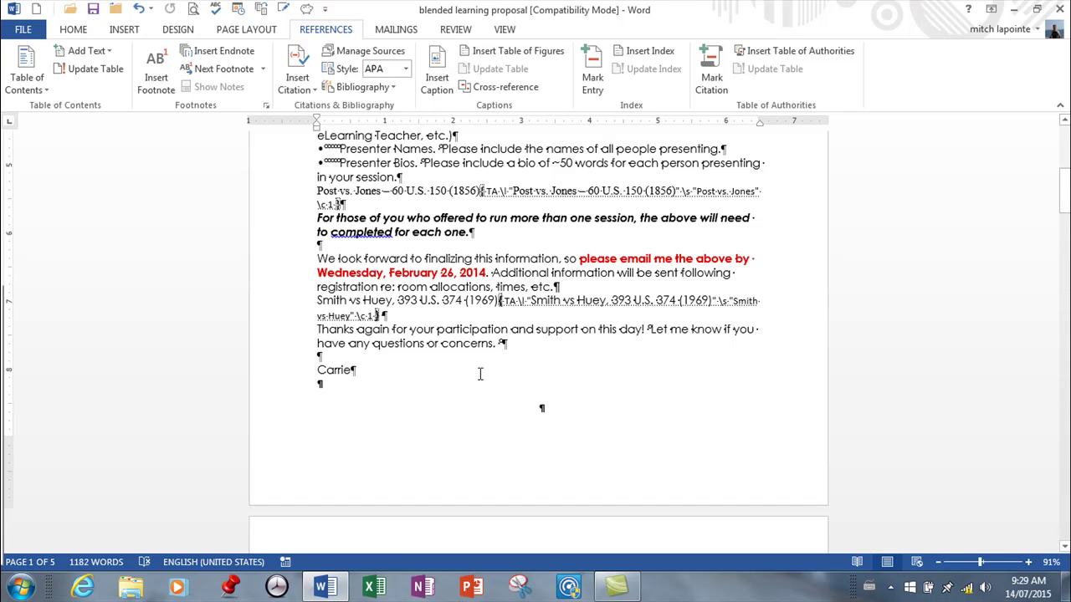
pyautogui.moveTo(1064, 192); pyautogui.dragTo(1064, 500)
pyautogui.click(803, 325)
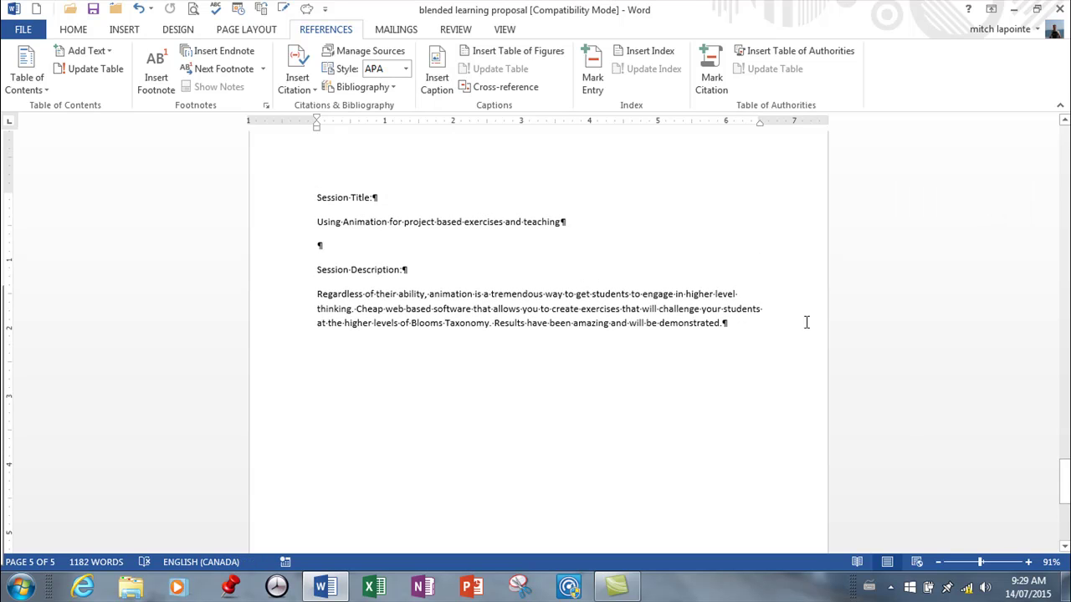
pyautogui.press('Return')
pyautogui.press('Return')
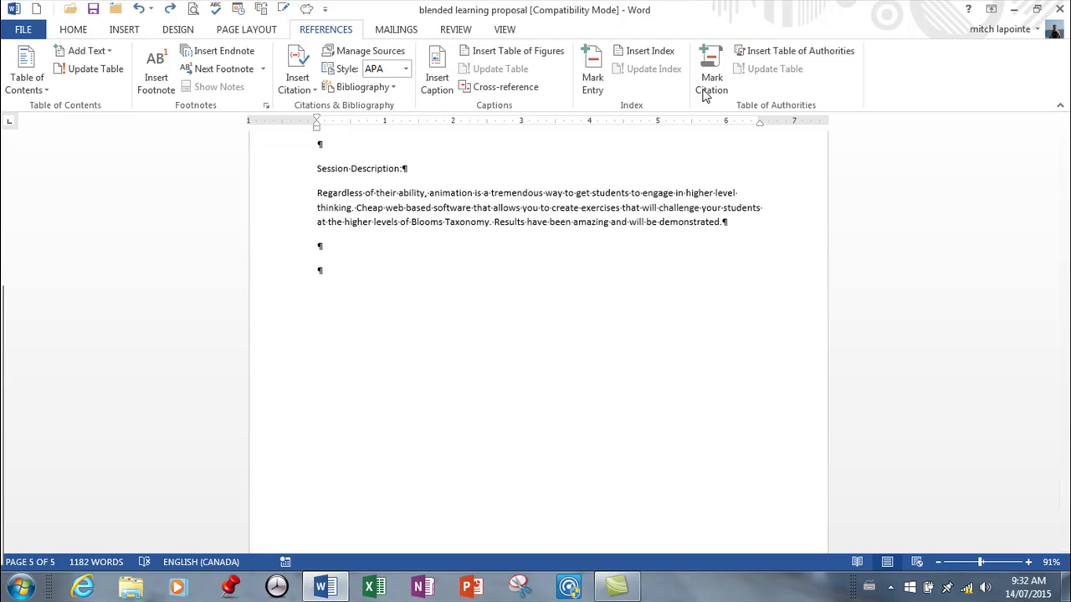
# - Insert a table of authorities using the All category and the From template format
pyautogui.click(797, 52)
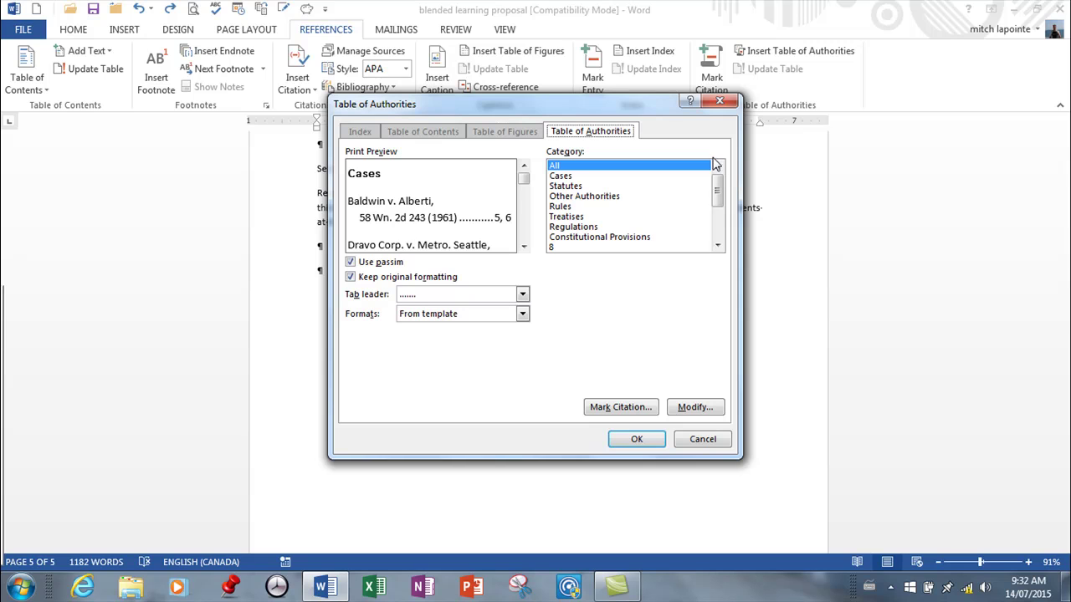
pyautogui.click(562, 176)
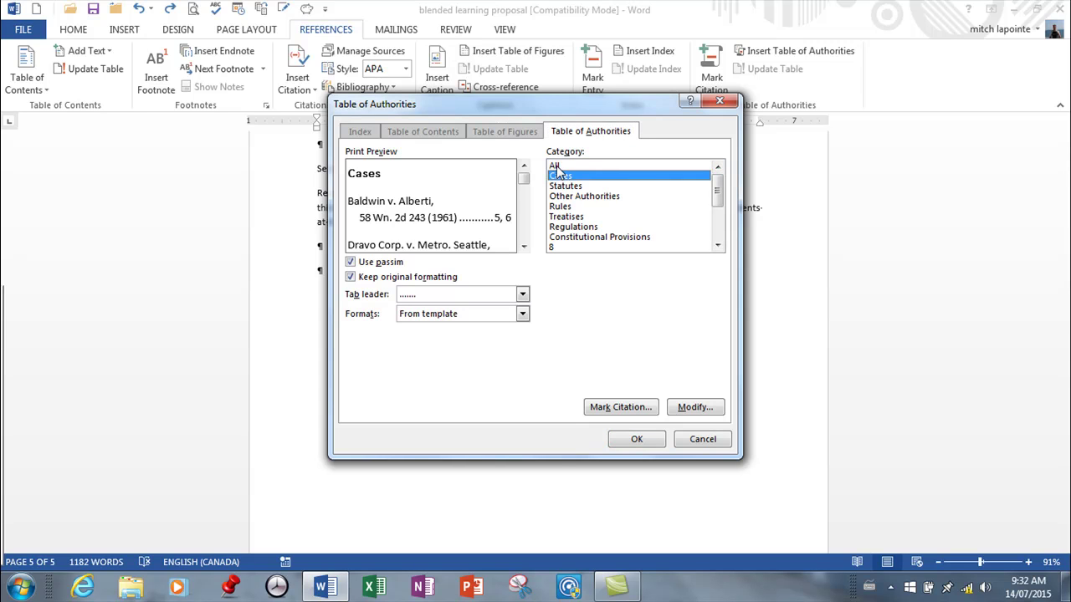
pyautogui.click(555, 165)
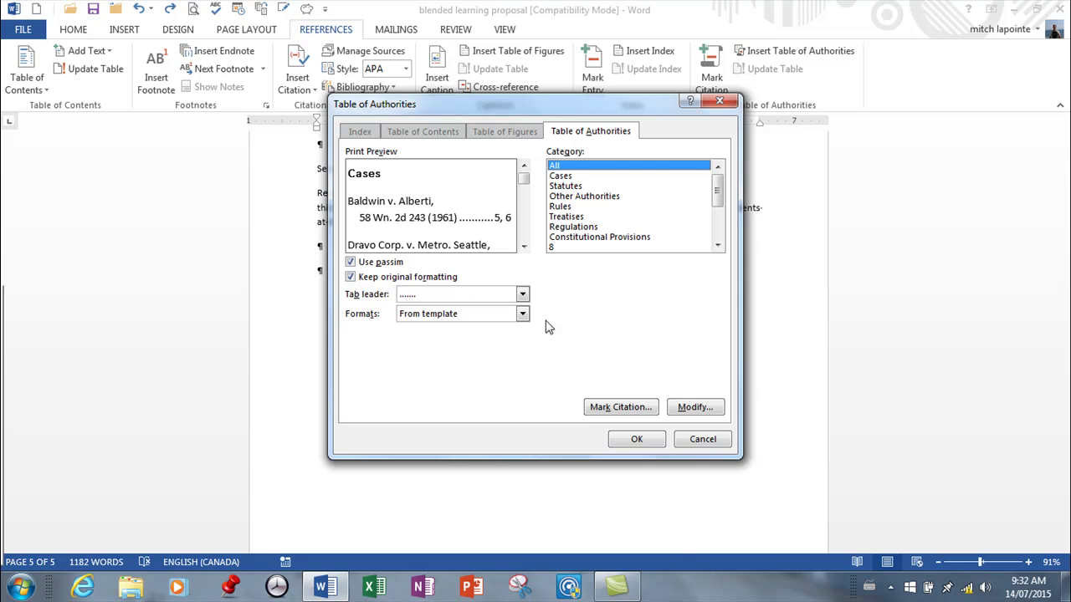
pyautogui.click(522, 314)
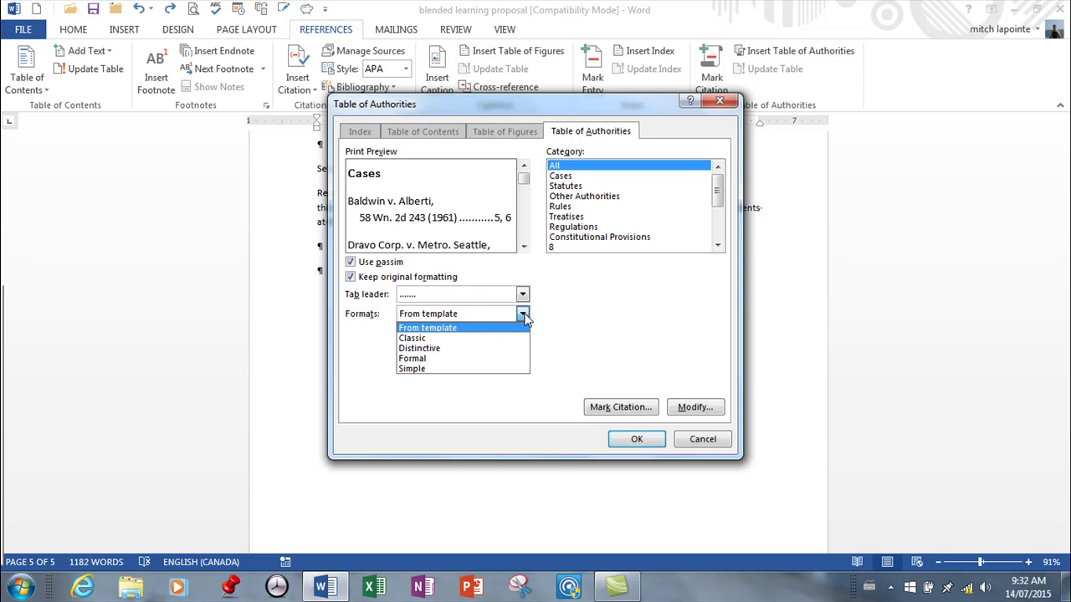
pyautogui.click(523, 315)
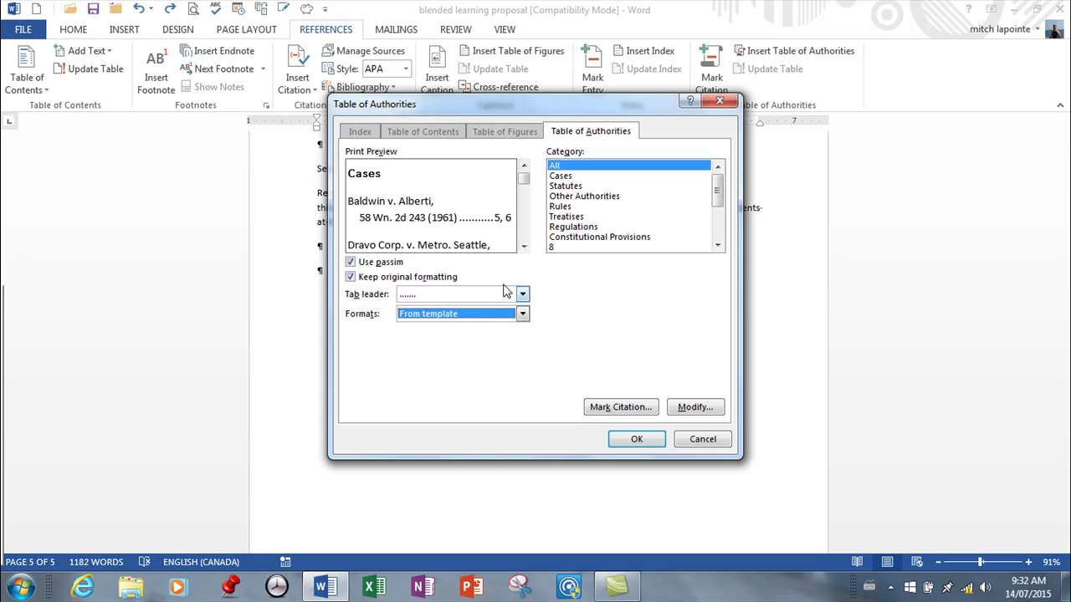
pyautogui.click(636, 441)
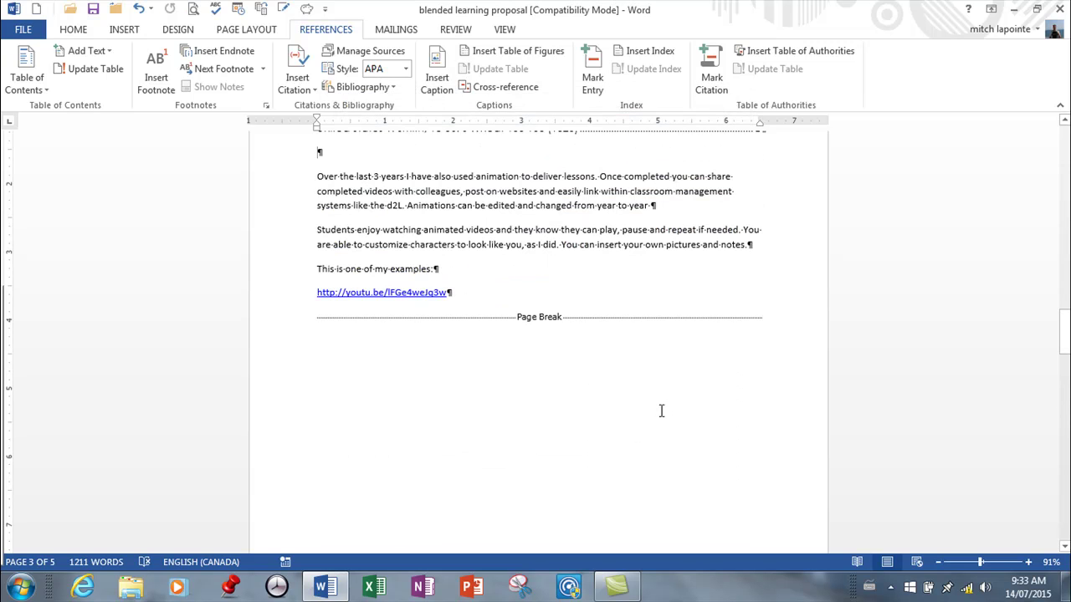
# - Undo the misplaced table of authorities and put the cursor in page 5's last empty paragraph
pyautogui.moveTo(1064, 330); pyautogui.dragTo(1064, 302)
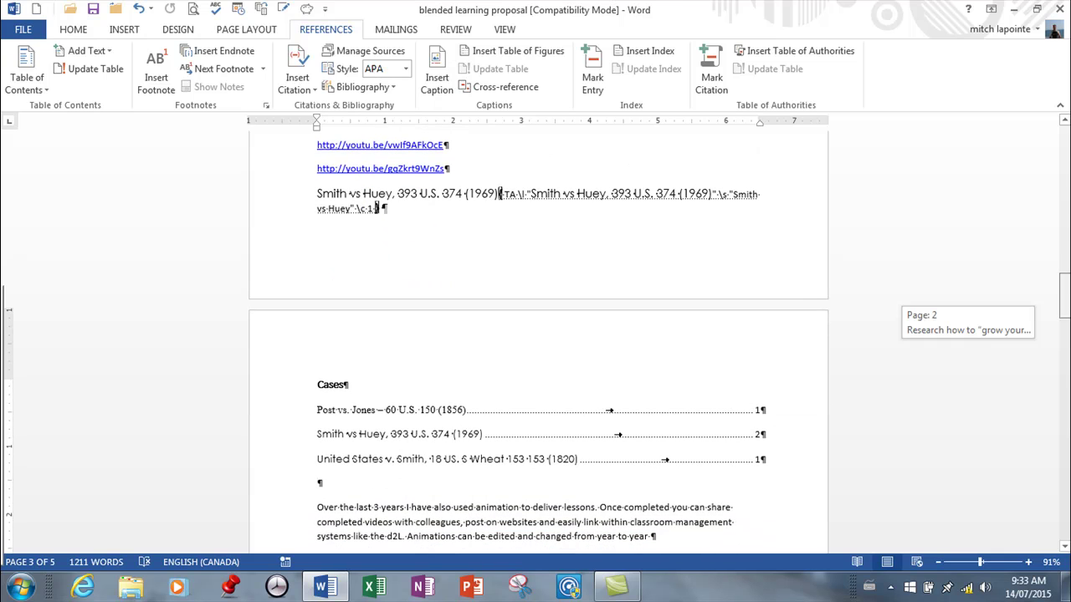
pyautogui.click(140, 8)
pyautogui.moveTo(1064, 293); pyautogui.dragTo(1060, 532)
pyautogui.click(424, 342)
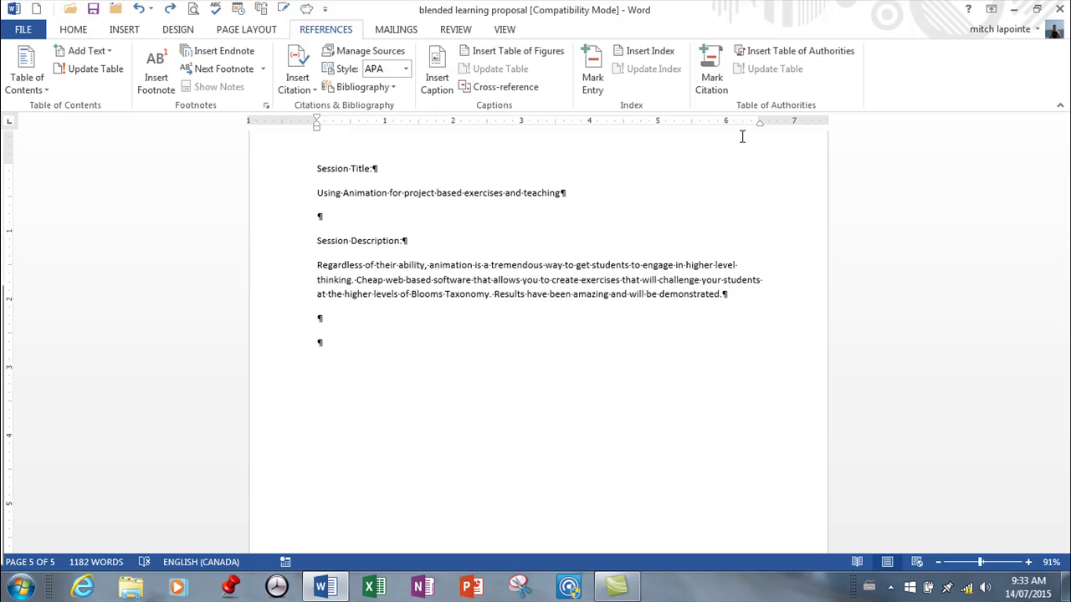
# - Insert the table of authorities at the end of page 5 and scroll up to review it
pyautogui.click(790, 54)
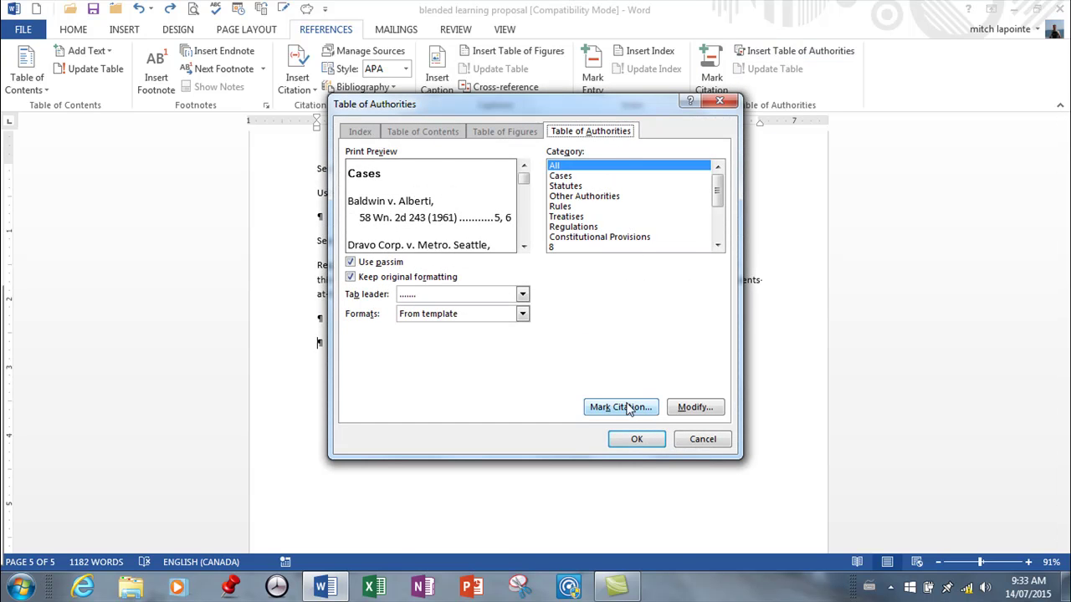
pyautogui.click(638, 439)
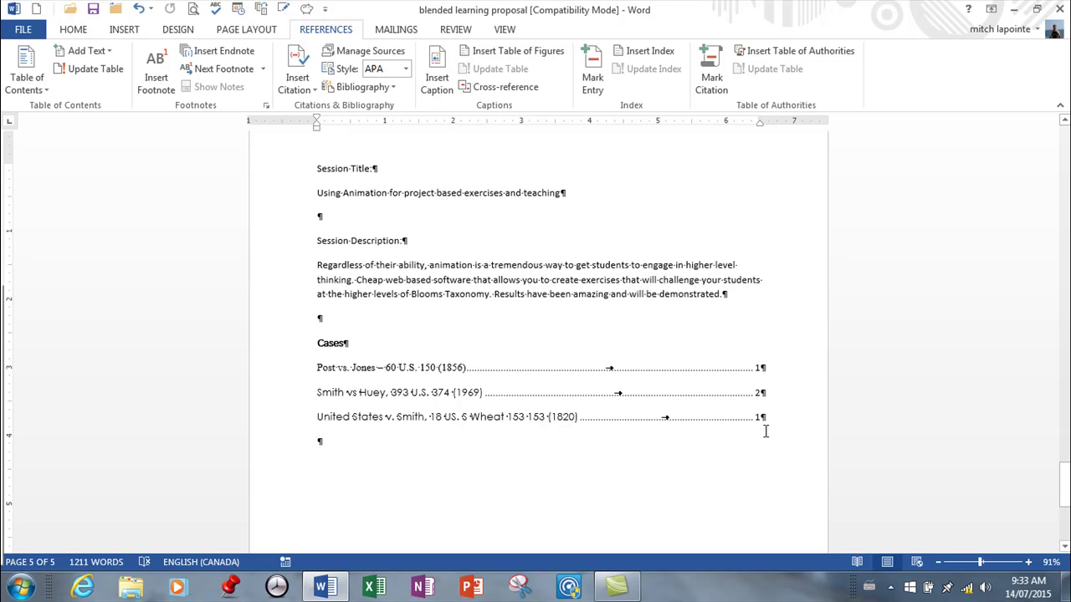
pyautogui.scroll(10, 765, 431)
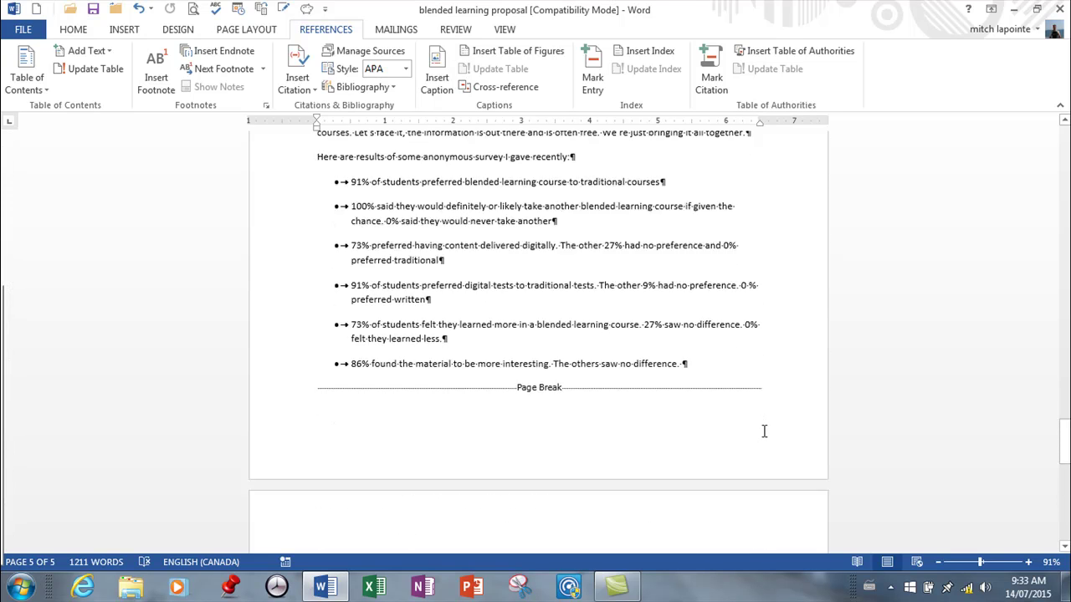
pyautogui.scroll(12, 765, 431)
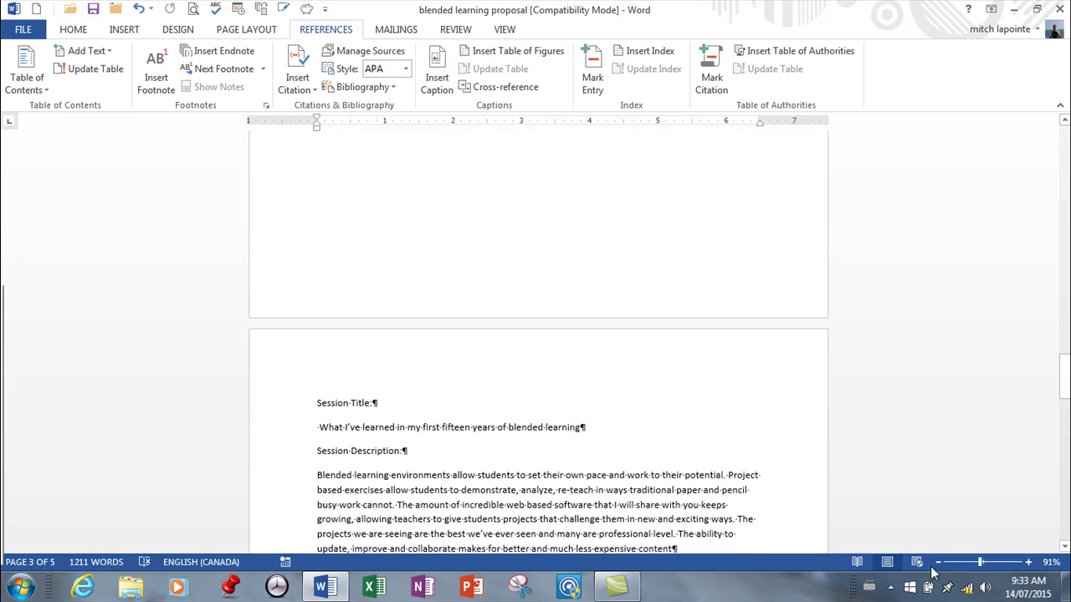